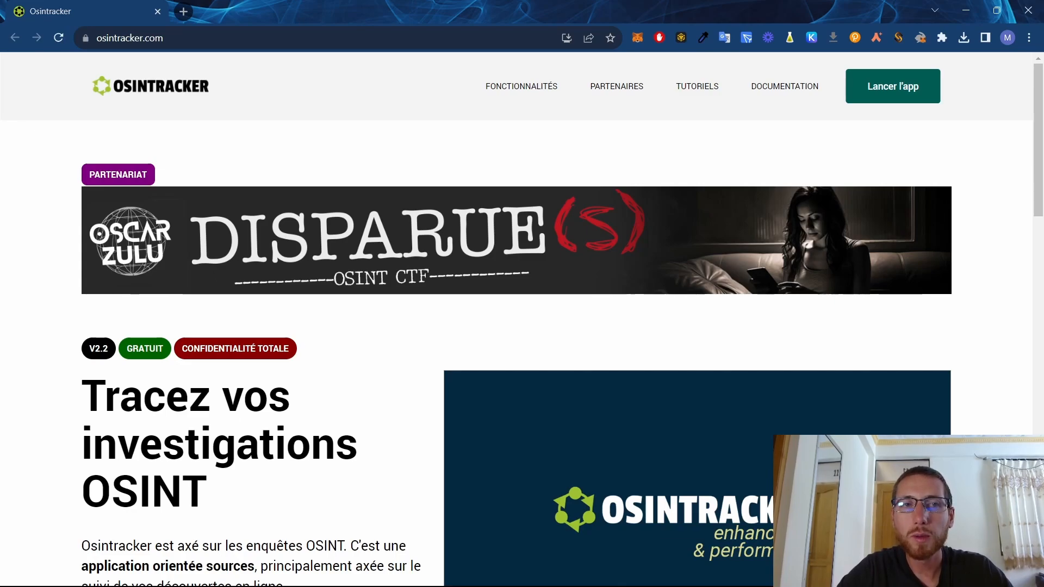
Look over the Osintracker home page and launch the web application
scroll(439, 186, "down", 3)
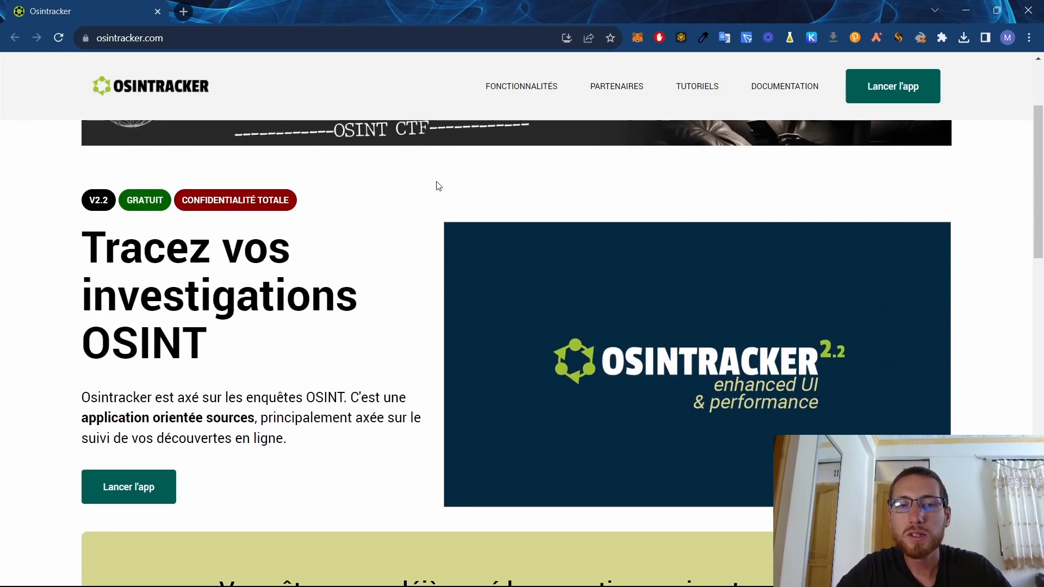
scroll(438, 186, "down", 12)
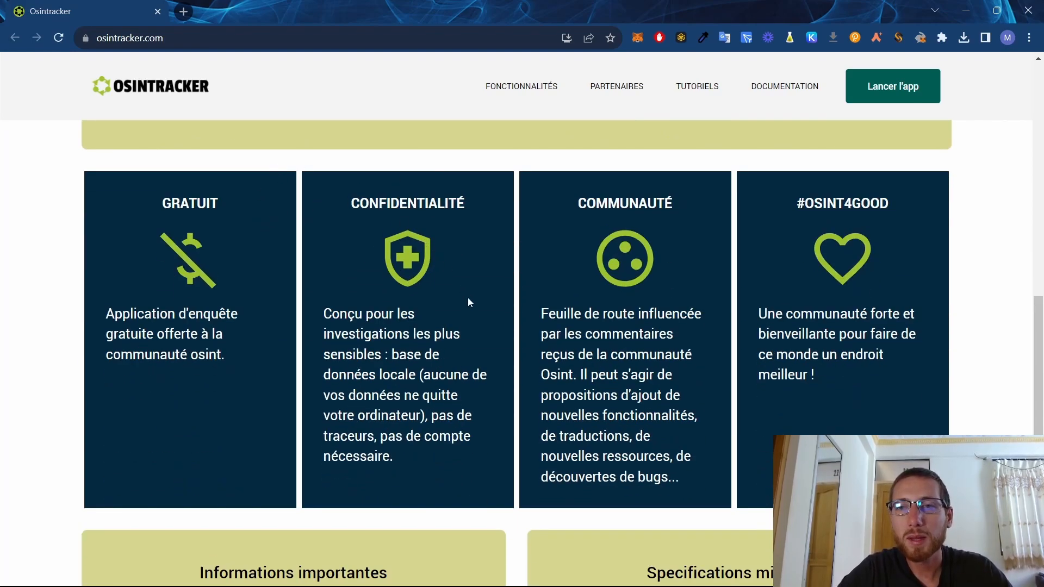
scroll(470, 302, "down", 6)
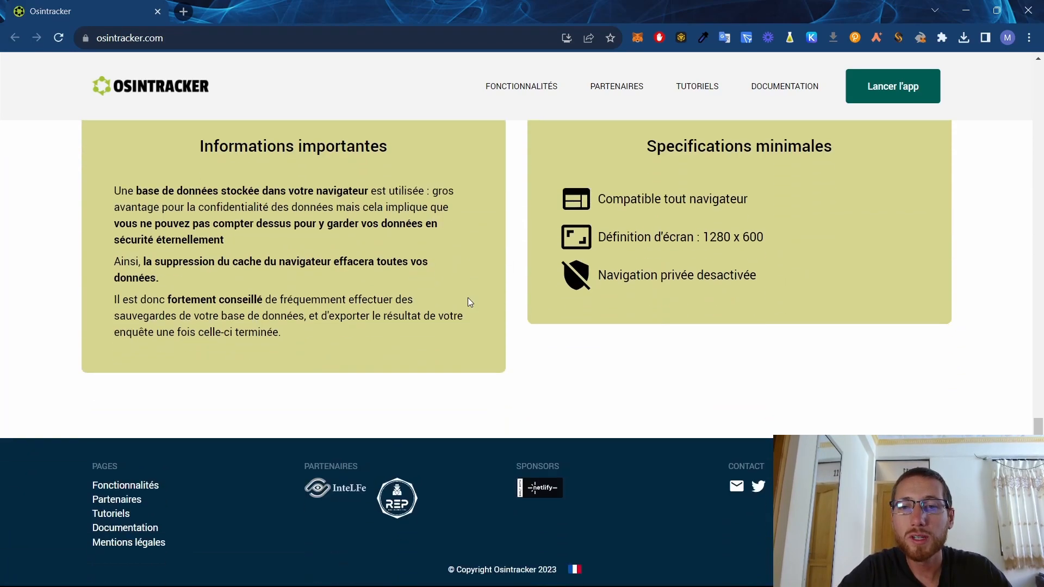
scroll(470, 302, "up", 18)
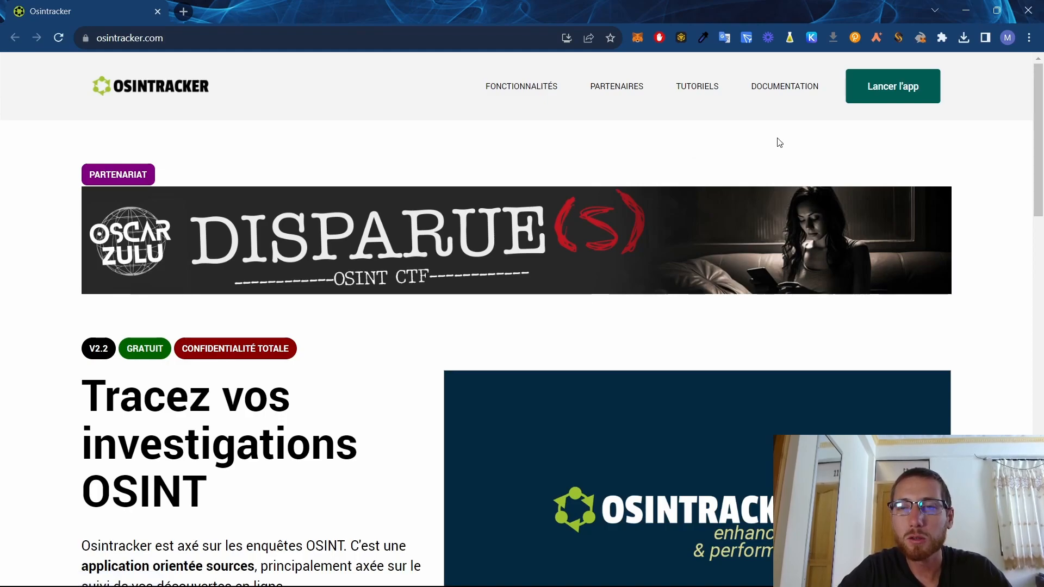
left_click(902, 102)
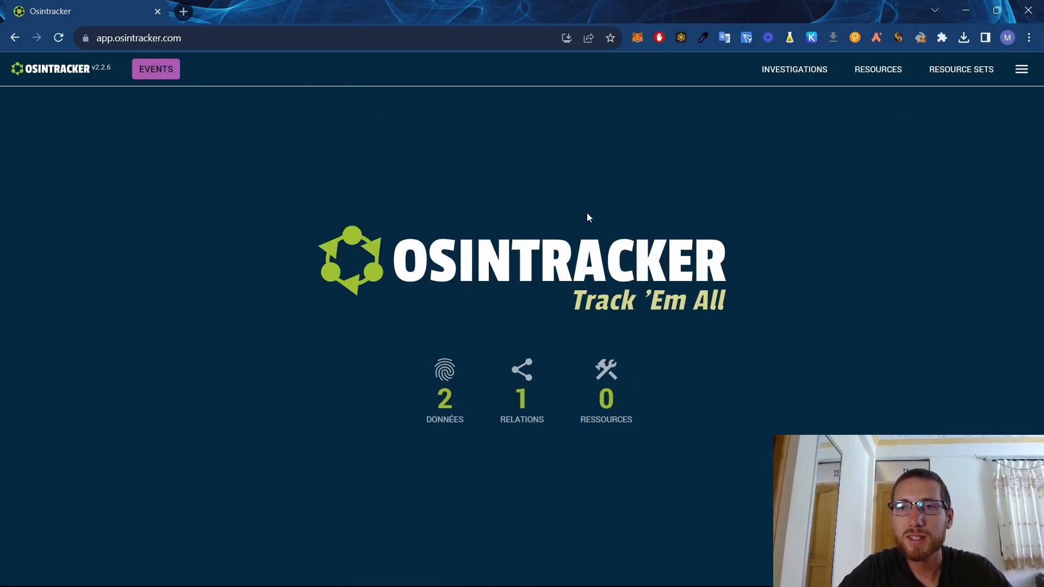
Create an investigation named "overshell" with the description "youtube", using the Default Set of resources
left_click(797, 73)
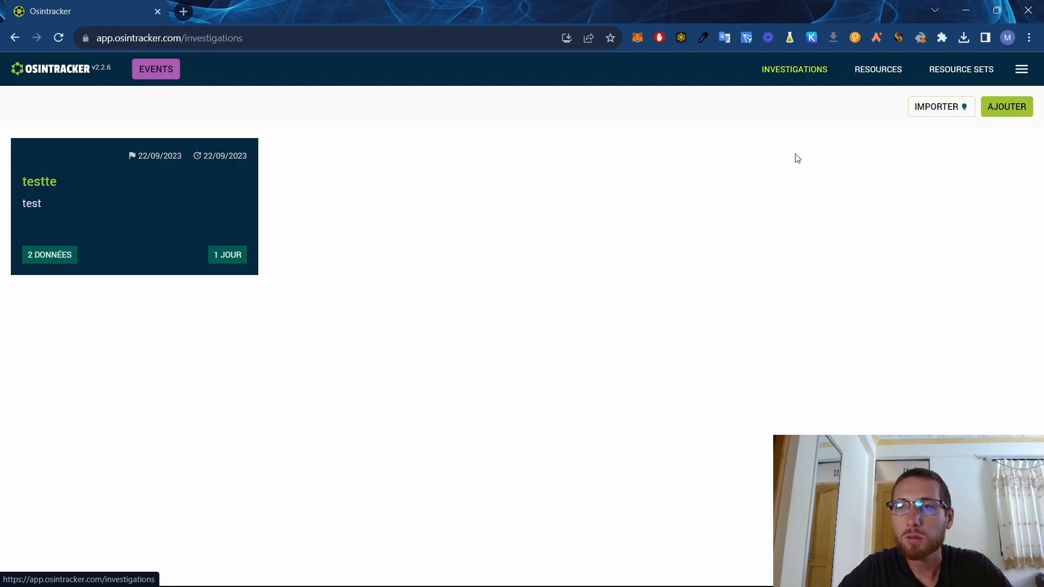
left_click(1027, 108)
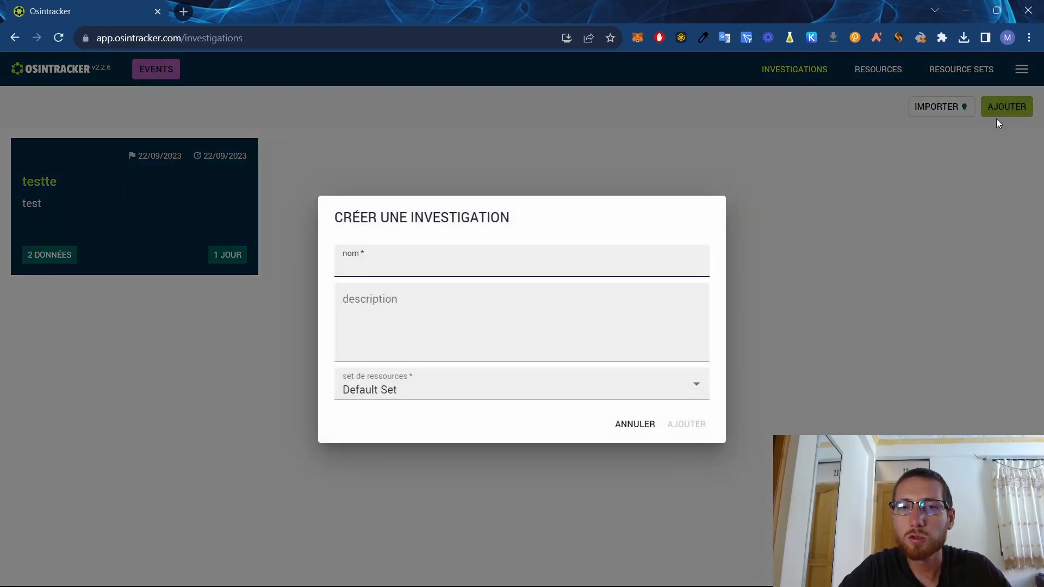
type("ov")
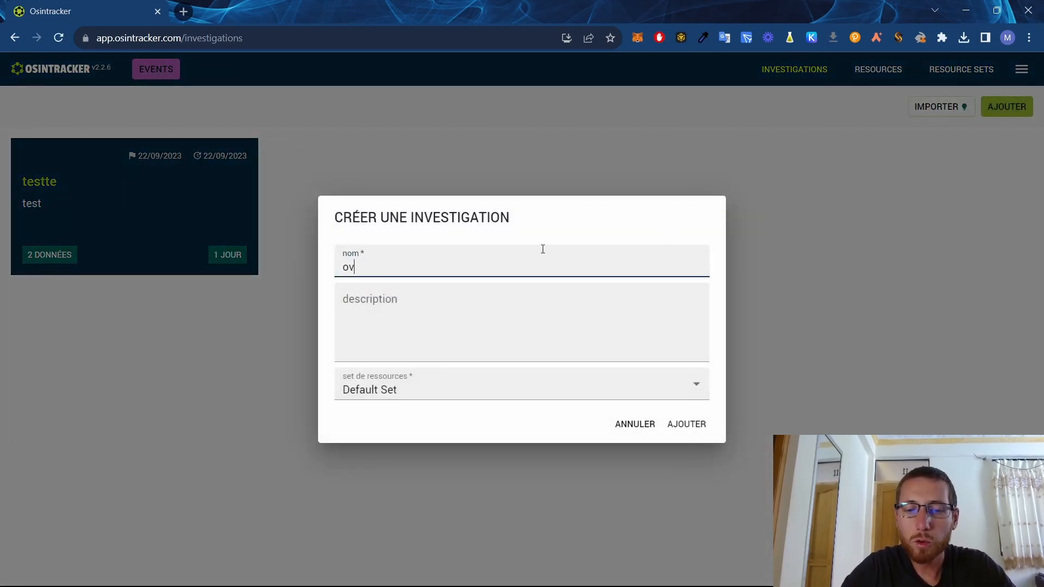
type("ershell")
key("Tab")
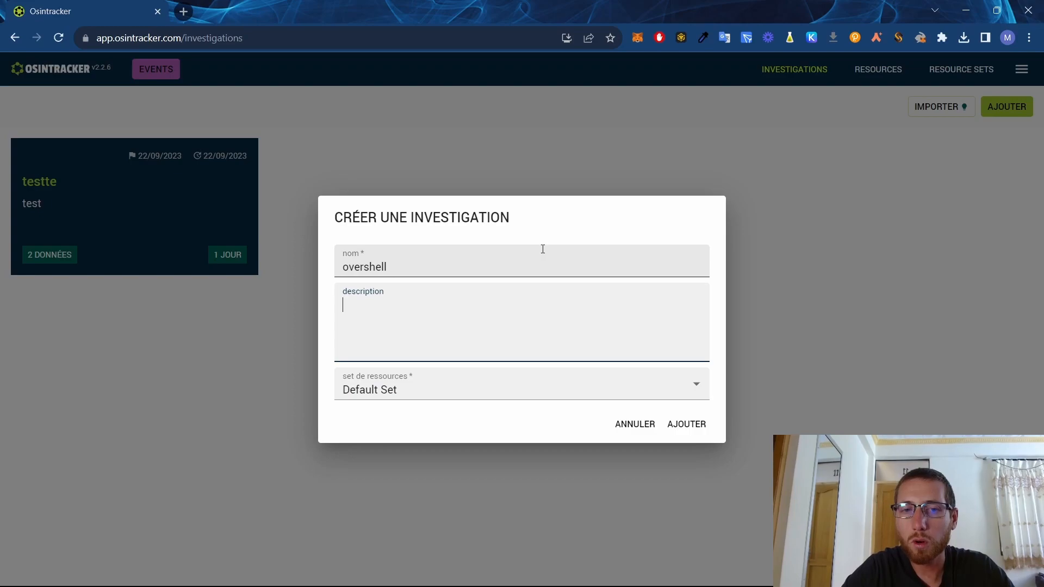
type("youtube")
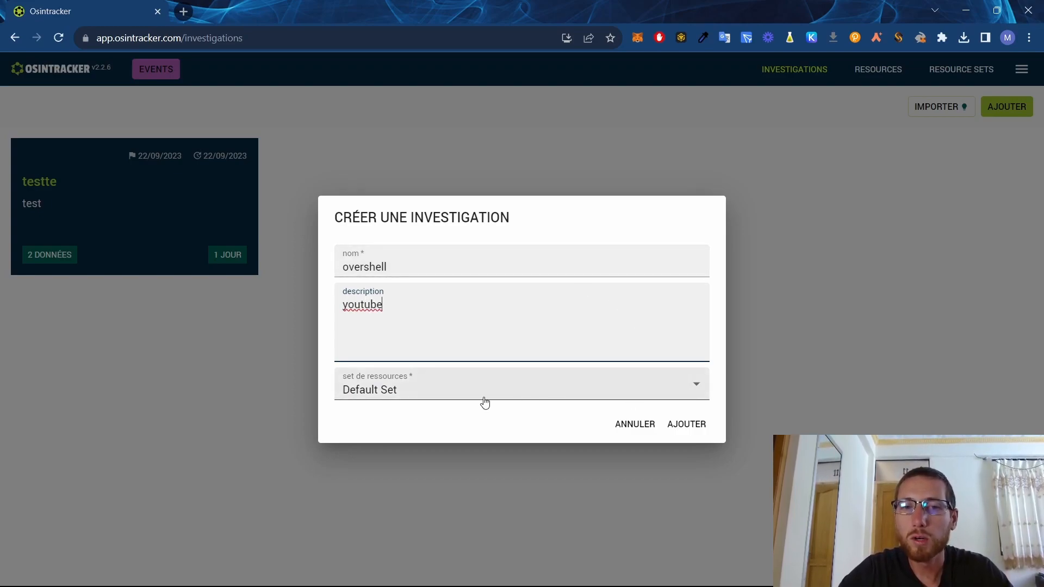
left_click(684, 433)
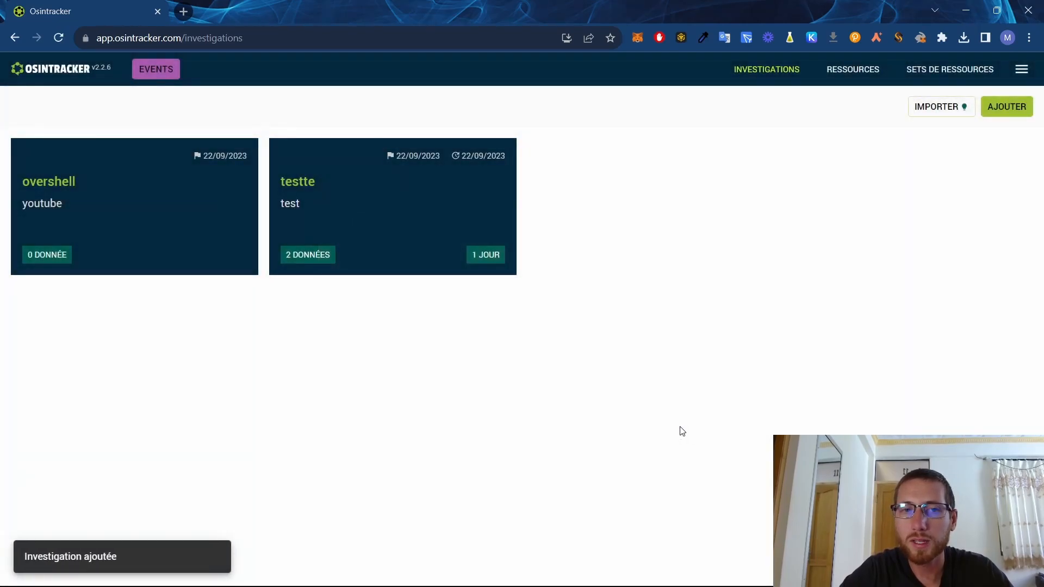
Open the overshell investigation and add its first data entry with the first name as value, family business and type brand
left_click(79, 181)
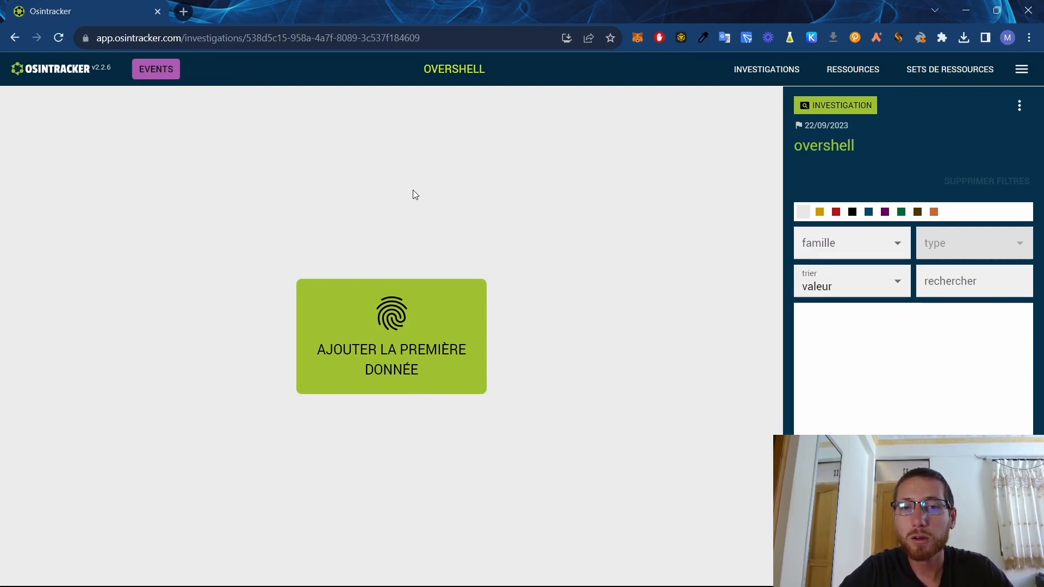
left_click(381, 298)
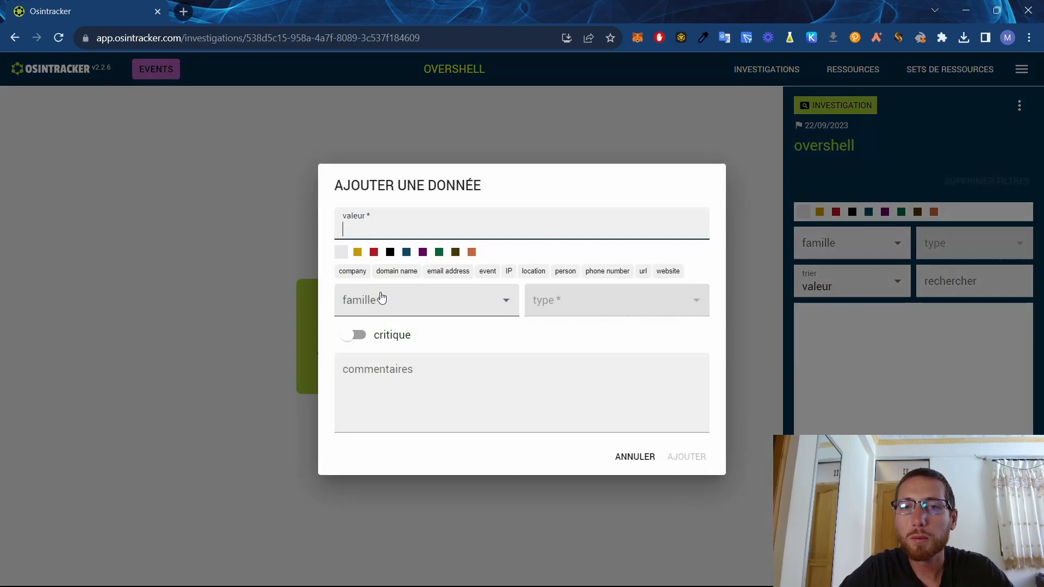
left_click(445, 304)
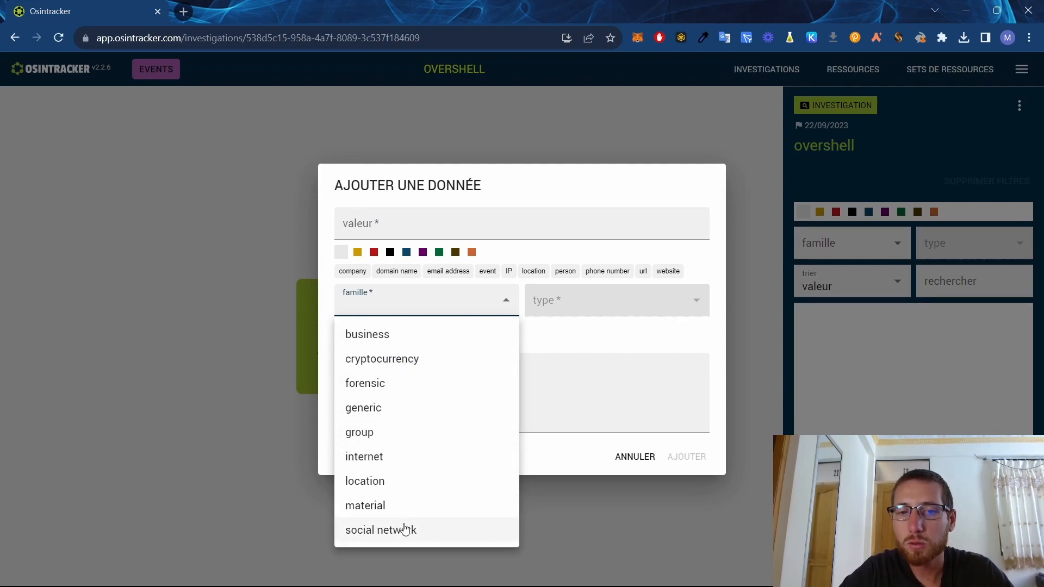
left_click(409, 345)
left_click(458, 229)
type("Mi")
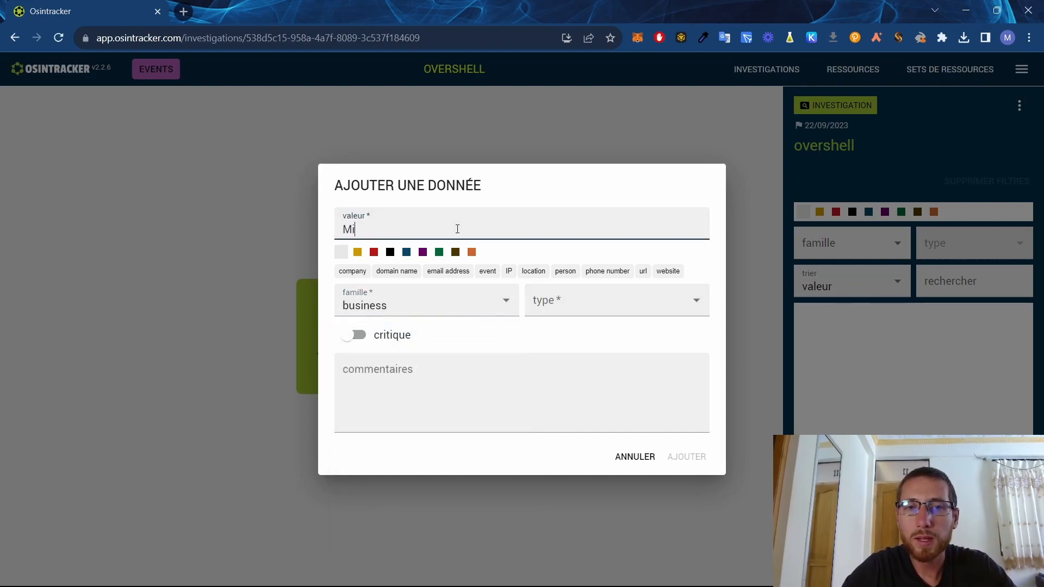
type("ckael")
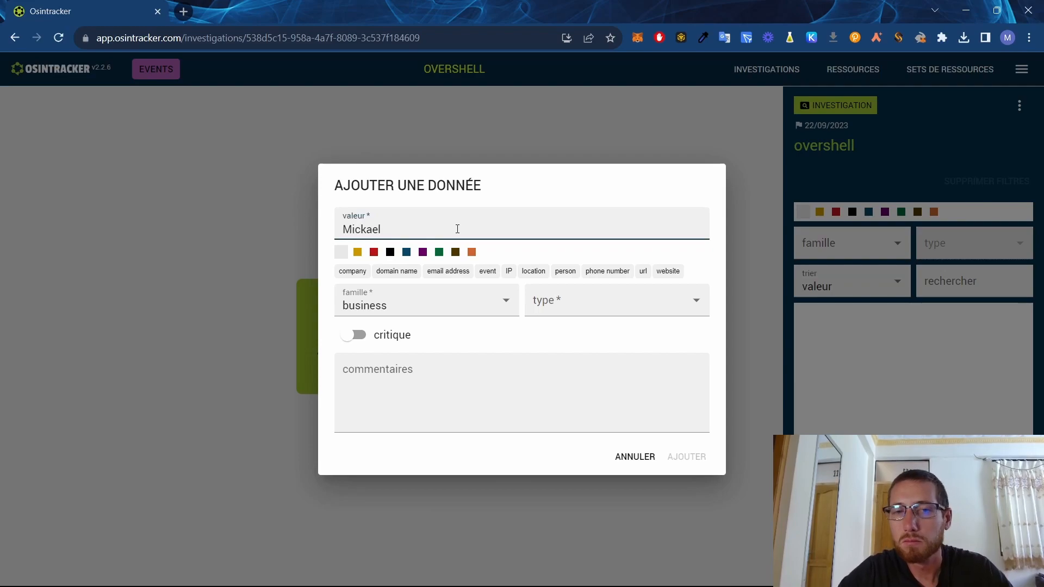
left_click(567, 308)
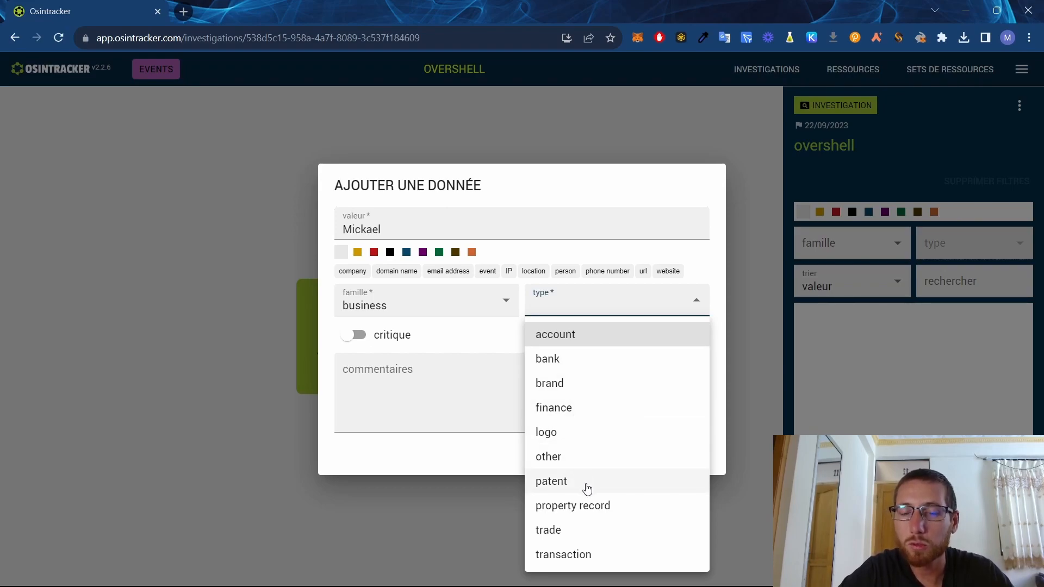
left_click(565, 384)
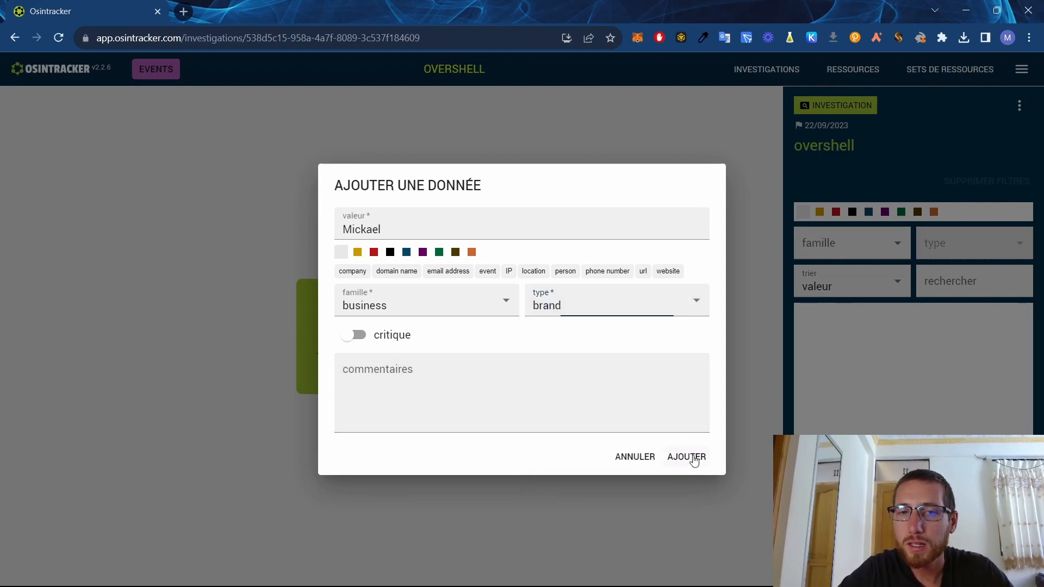
left_click(690, 457)
scroll(382, 266, "down", 5)
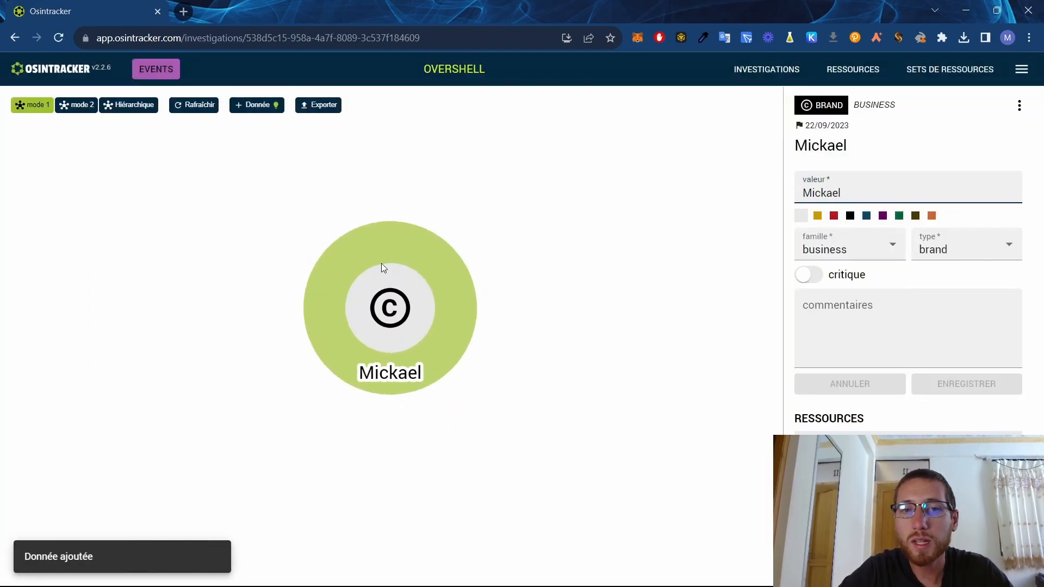
scroll(382, 267, "down", 4)
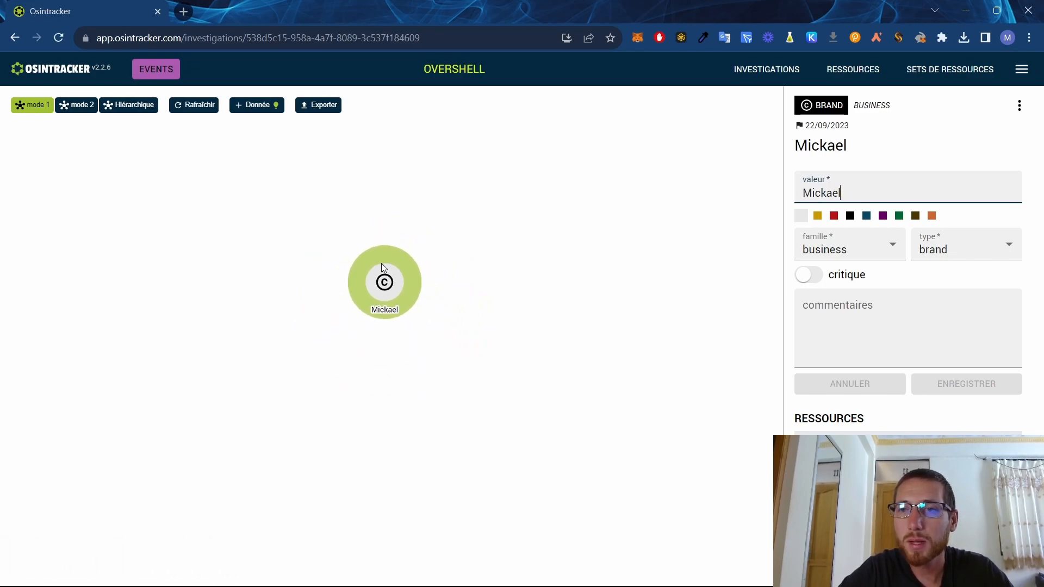
left_click(503, 231)
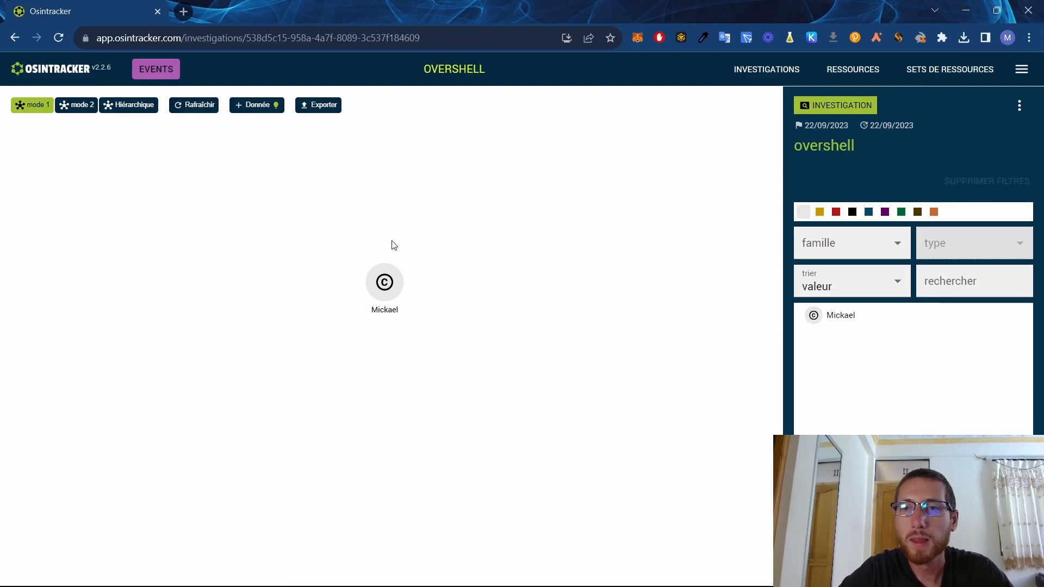
left_click(375, 295)
left_click(502, 222)
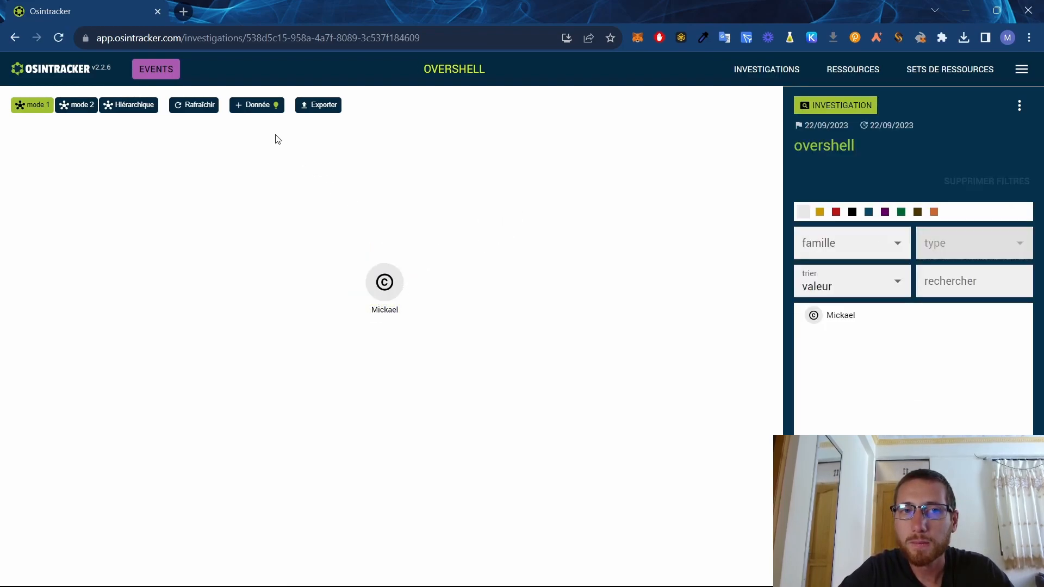
Add an internet data entry of type domain name, using the first name's .fr domain, and move its node closer above the brand node
left_click(239, 108)
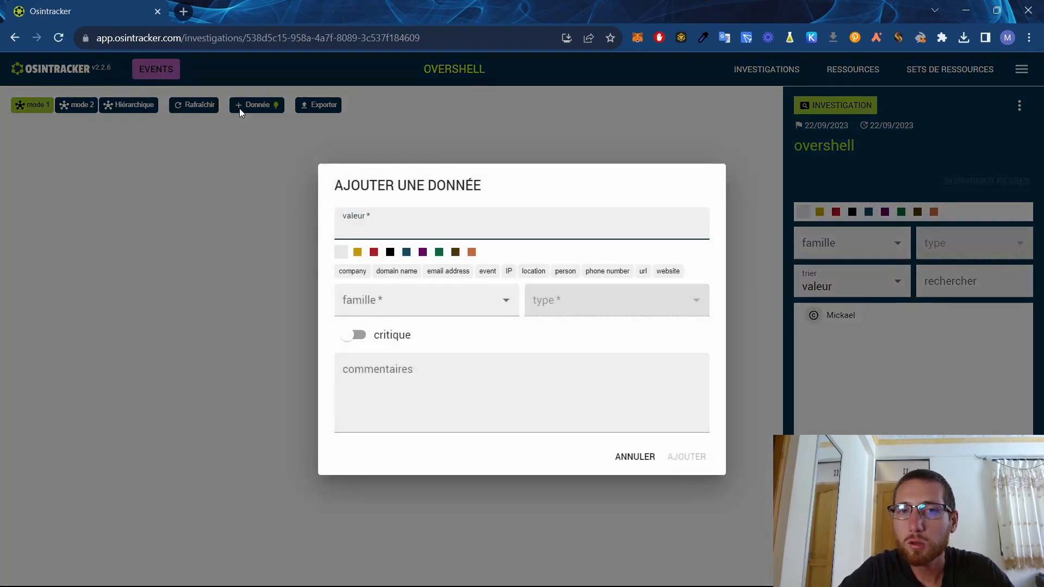
left_click(409, 311)
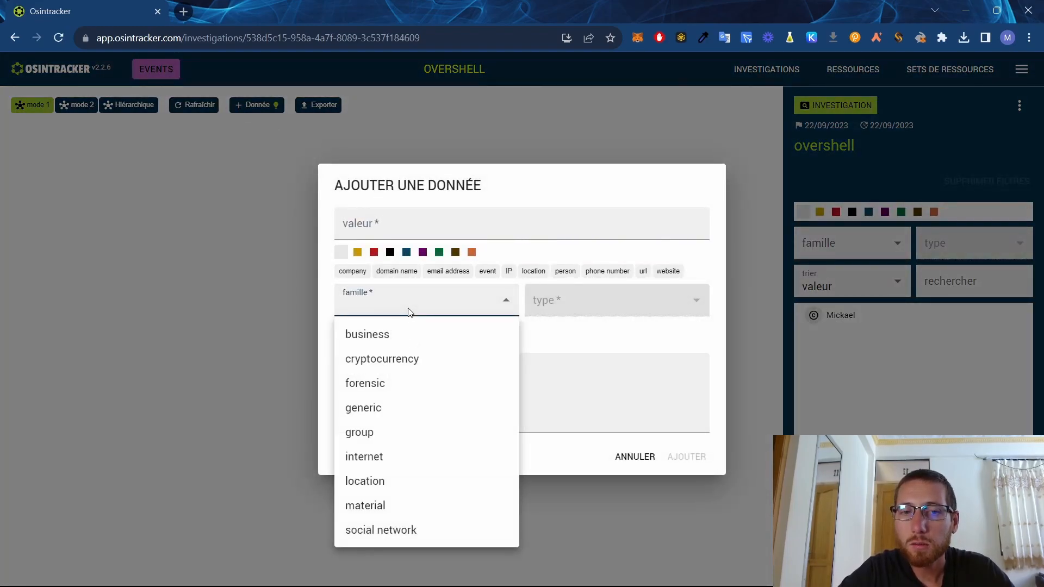
left_click(391, 458)
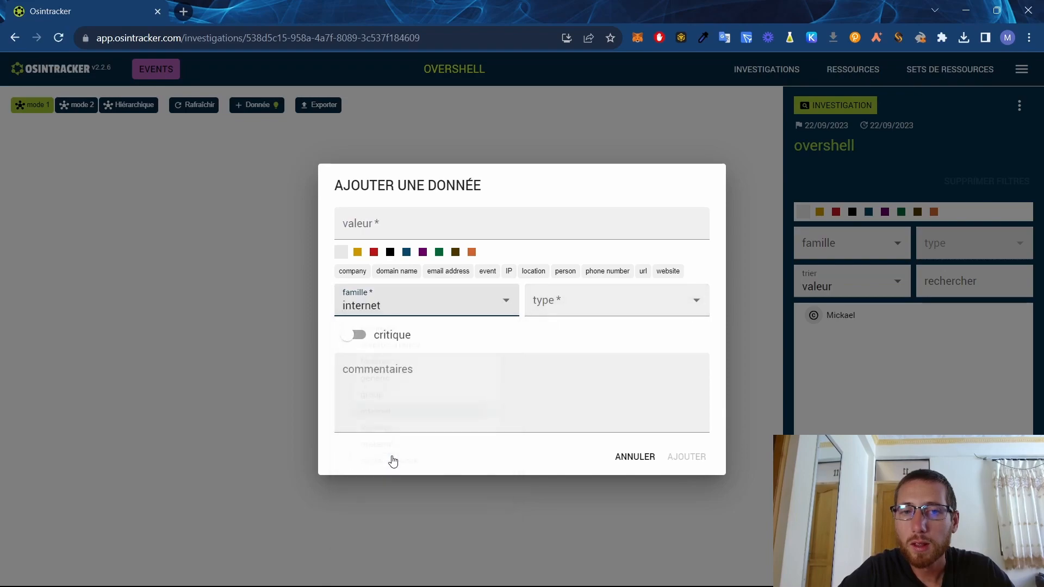
left_click(570, 301)
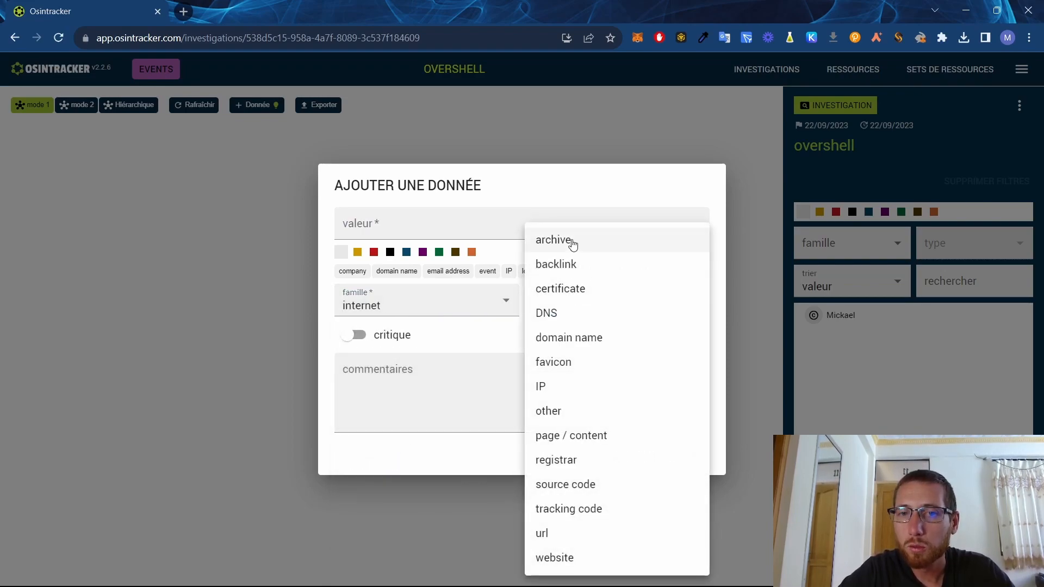
left_click(575, 332)
left_click(453, 233)
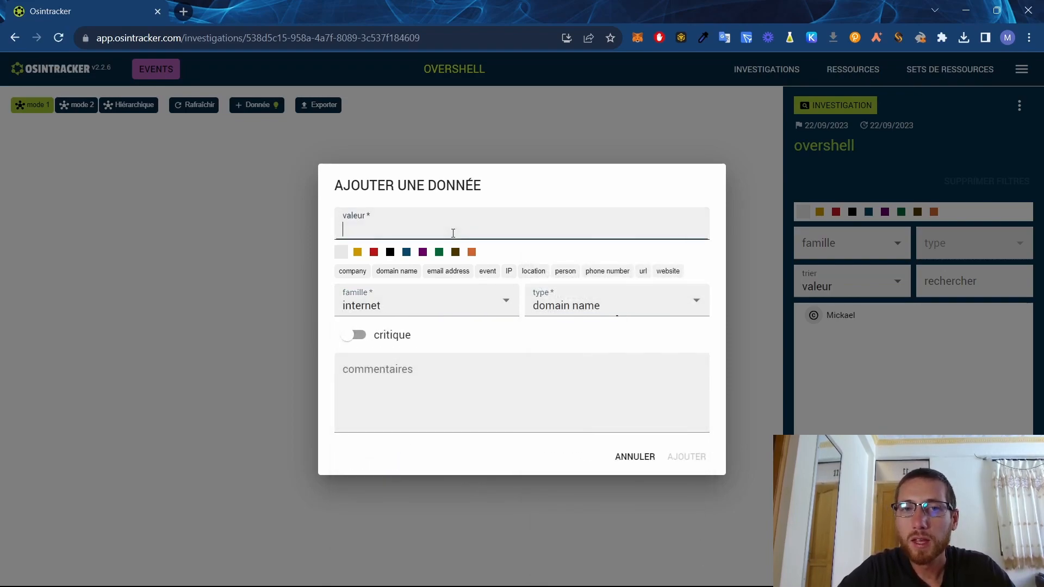
type("mickael.fr")
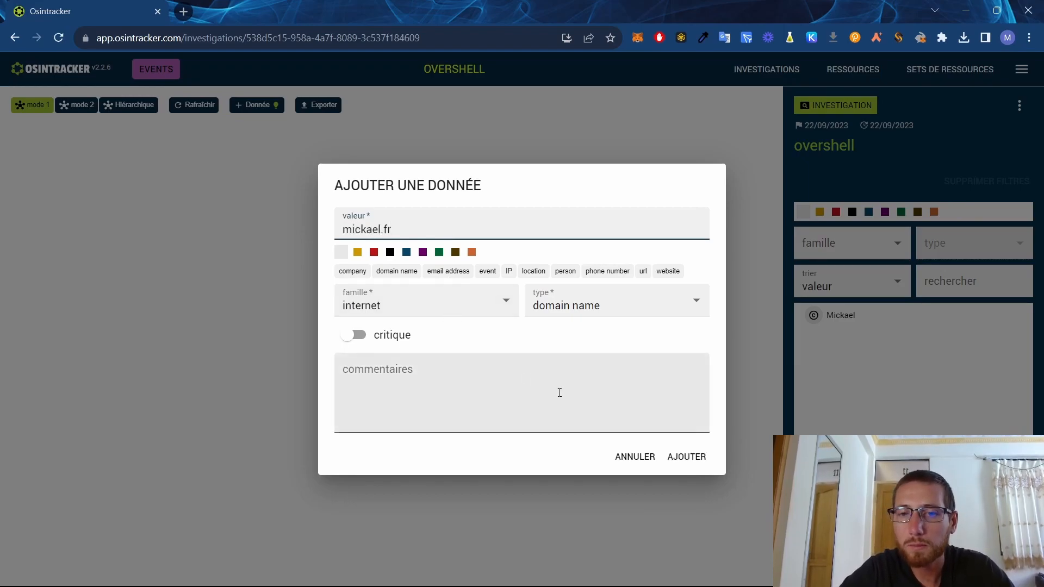
left_click(687, 455)
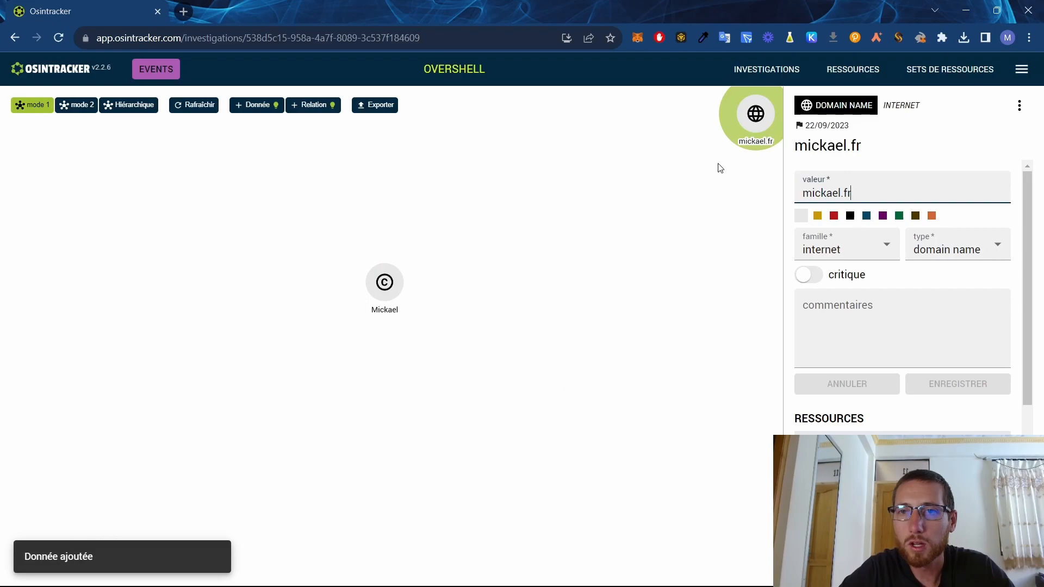
left_click_drag(756, 104, 504, 154)
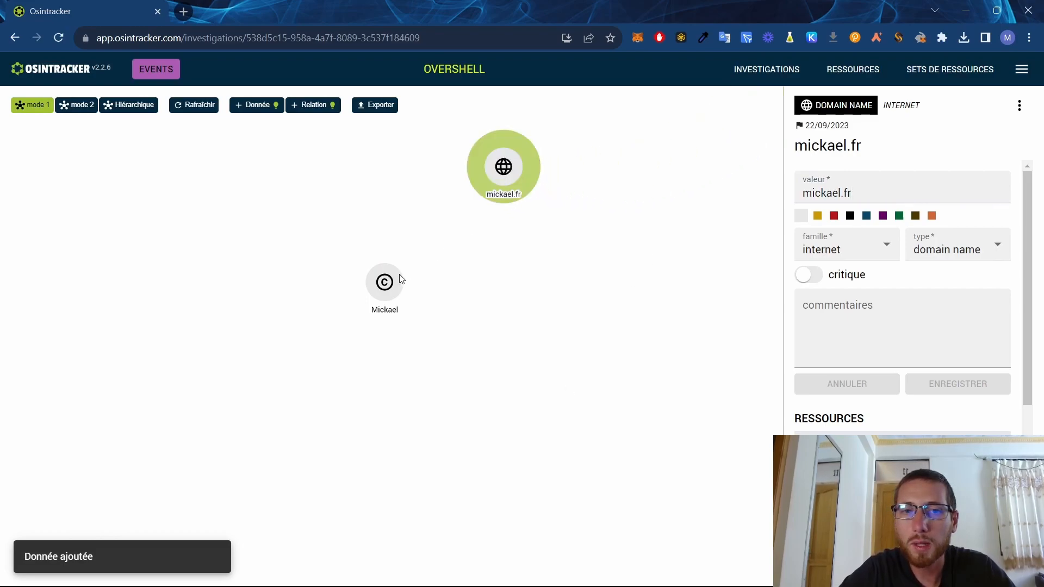
Add a relation from the brand node to the domain name node, labelled "nom de domaine principal"
left_click(313, 106)
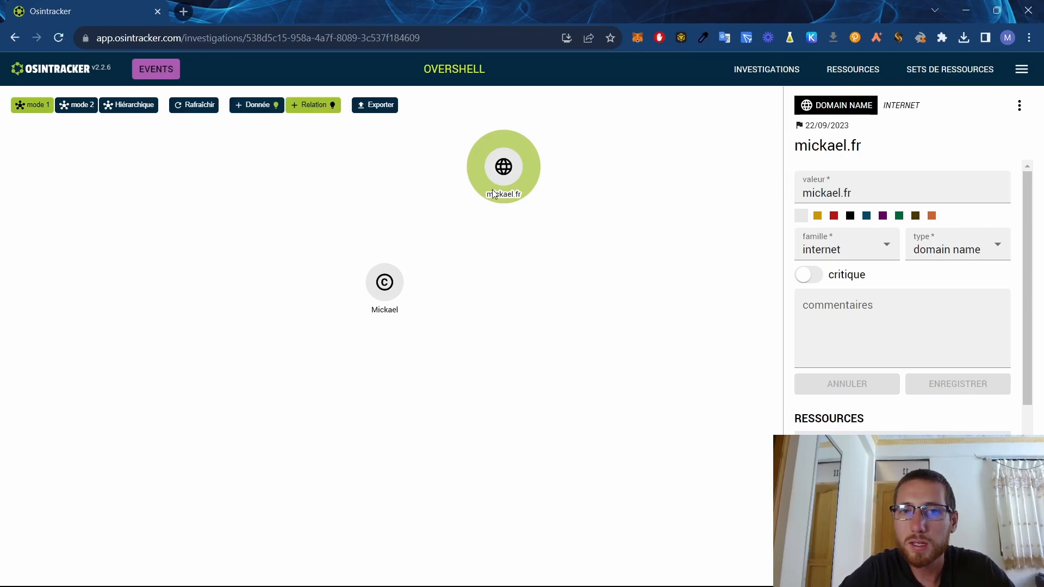
left_click(461, 229)
left_click_drag(392, 285, 503, 169)
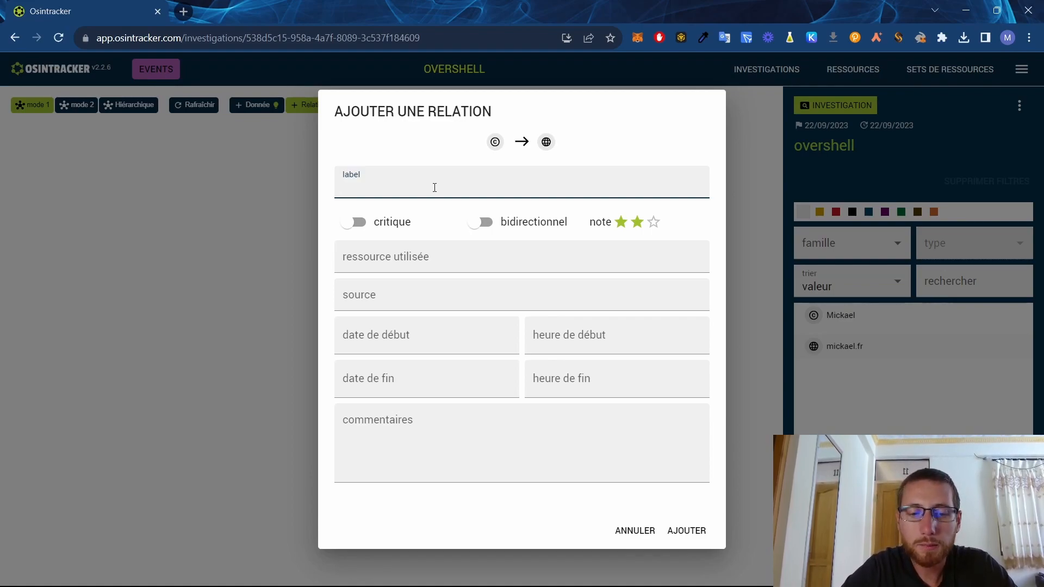
type("nom de ")
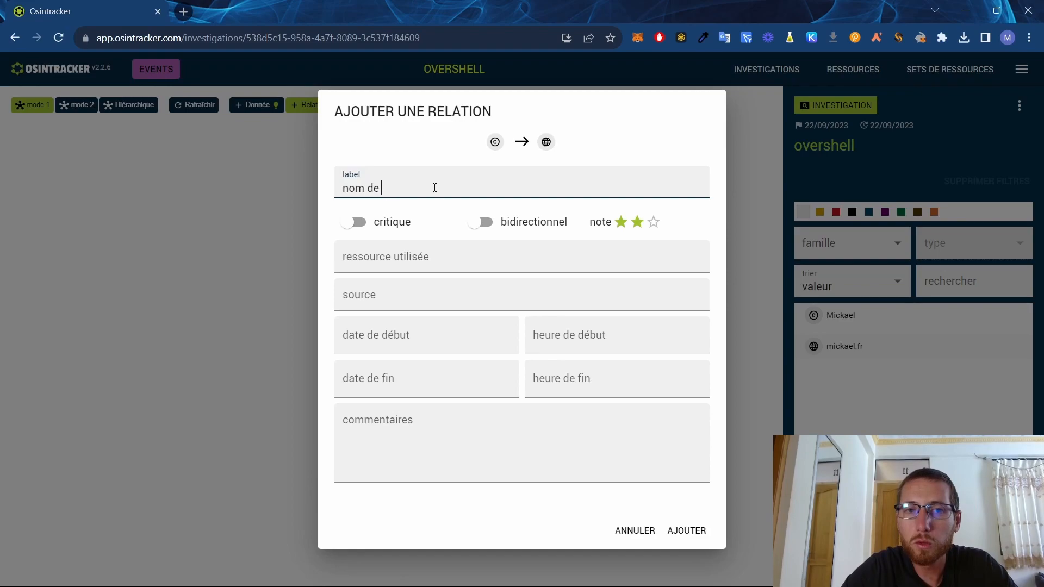
type("domaine principal")
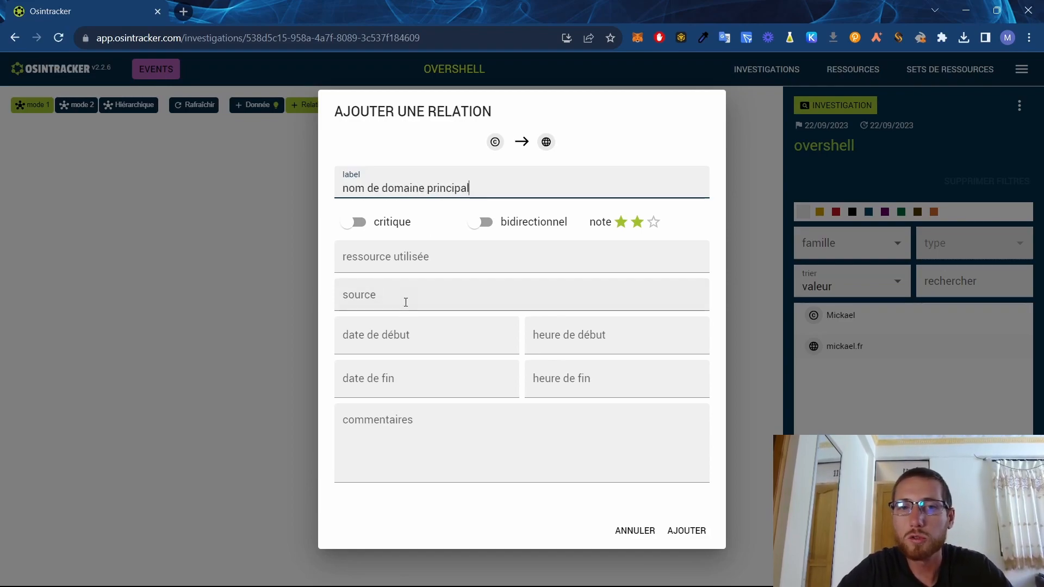
left_click(687, 531)
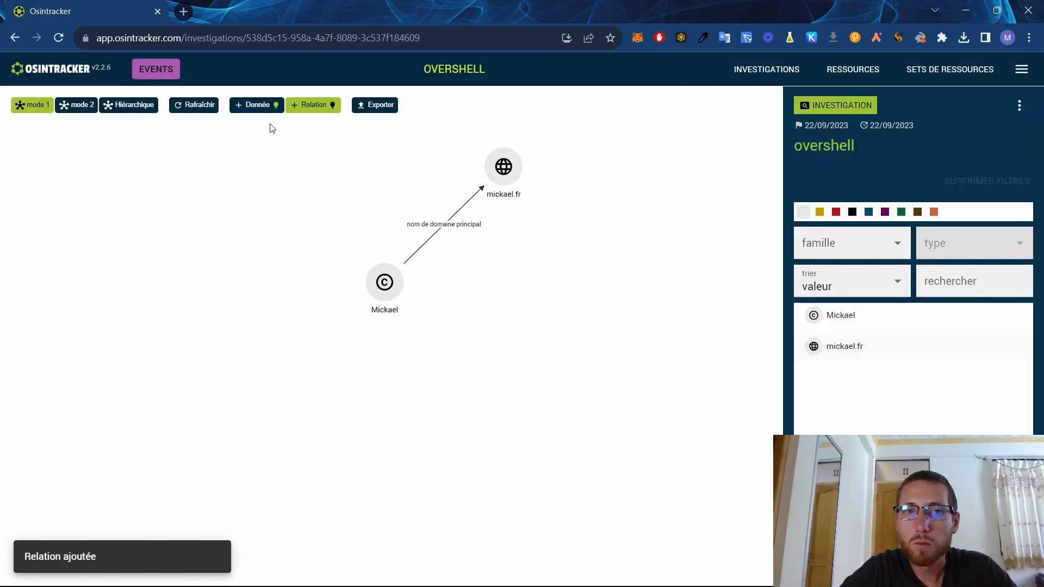
Add a purple data entry with value "overshell", family social network and type linkedin
left_click(250, 105)
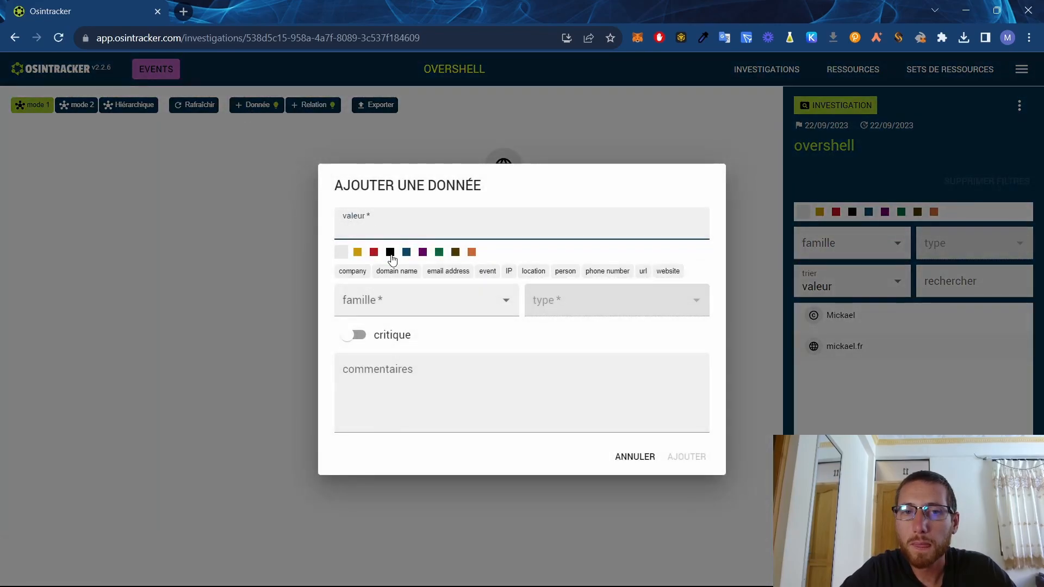
left_click(423, 251)
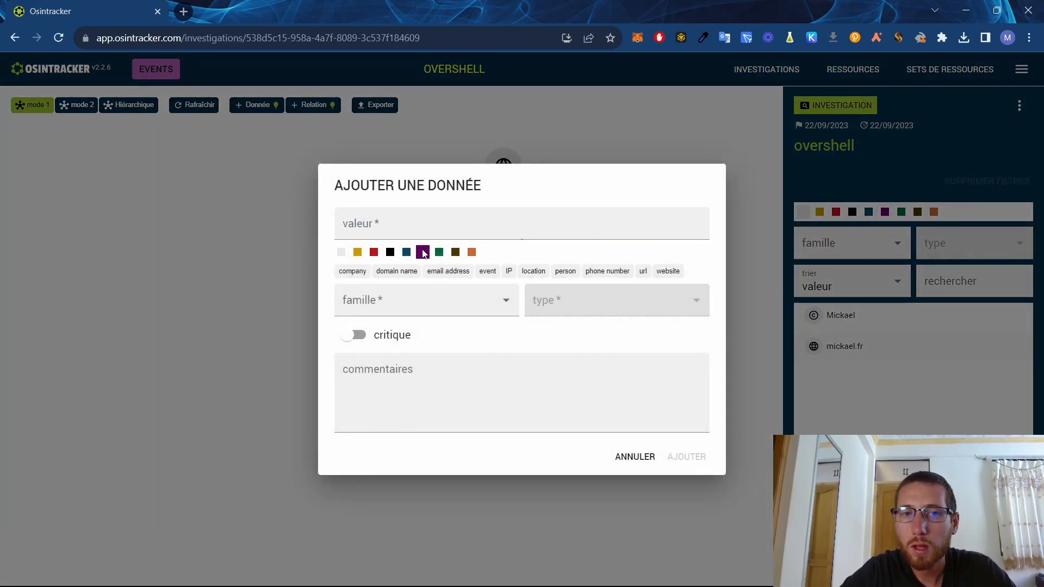
left_click(393, 294)
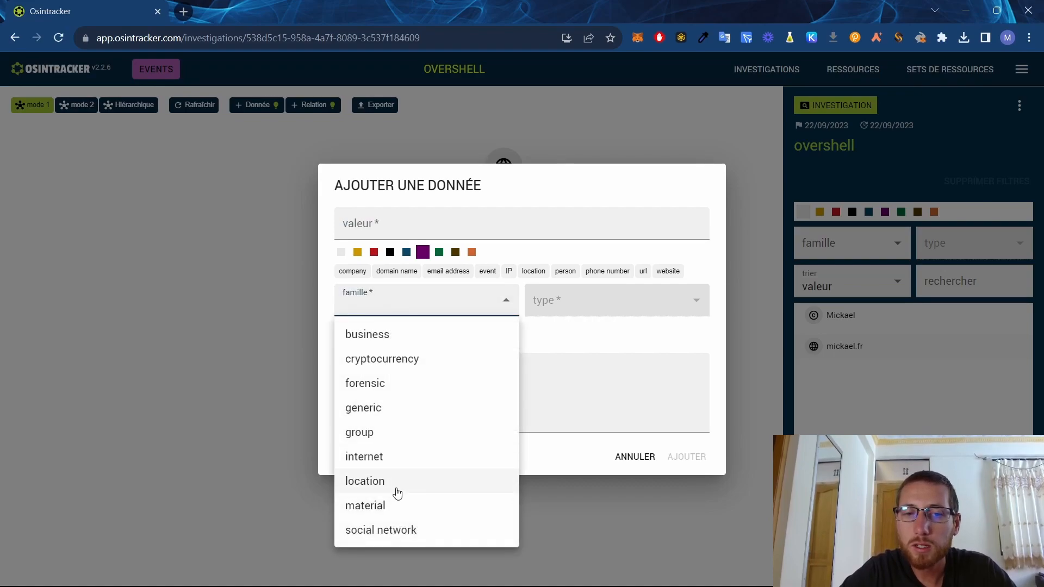
left_click(396, 528)
left_click(418, 227)
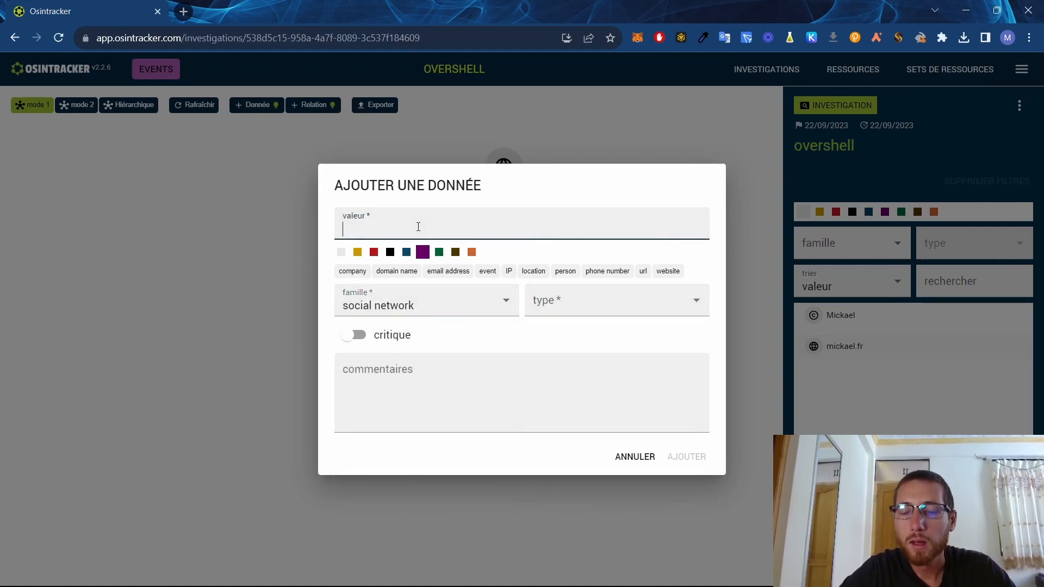
type("overshell")
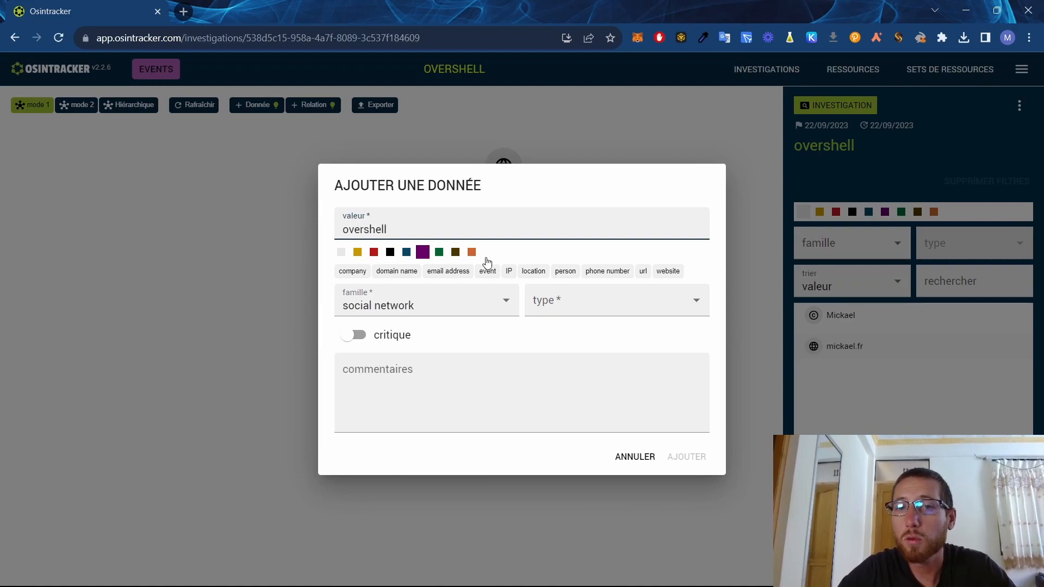
left_click(583, 304)
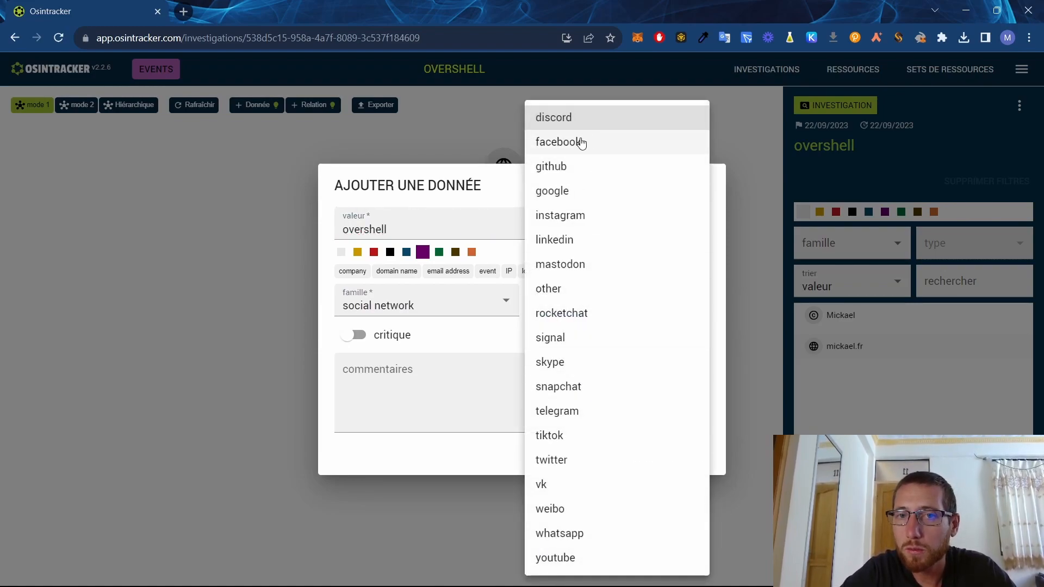
left_click(585, 248)
left_click(678, 454)
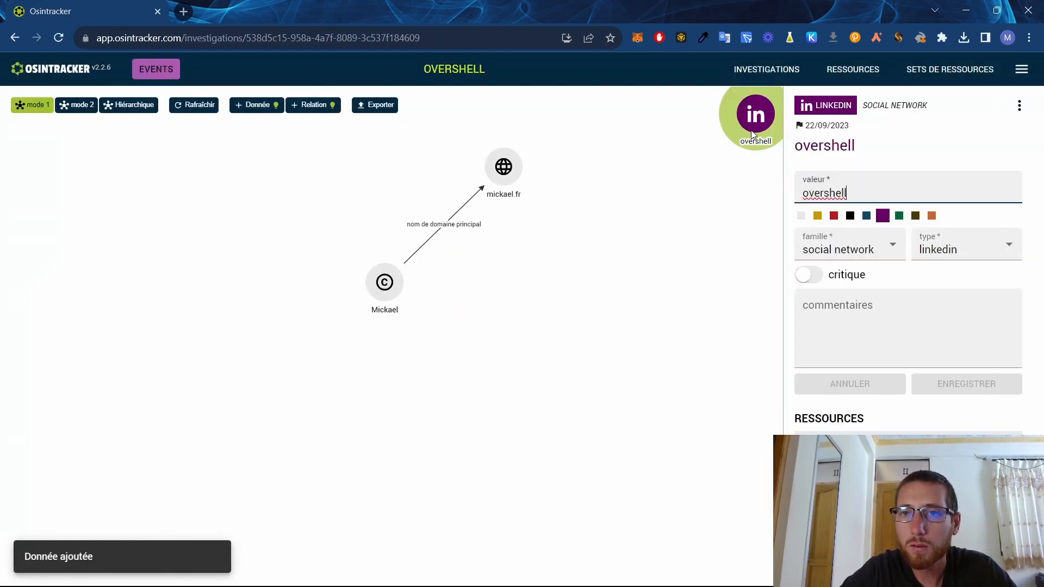
Move the overshell LinkedIn node near the brand node, just below the domain name node, and save its colour as red
left_click_drag(658, 230, 506, 341)
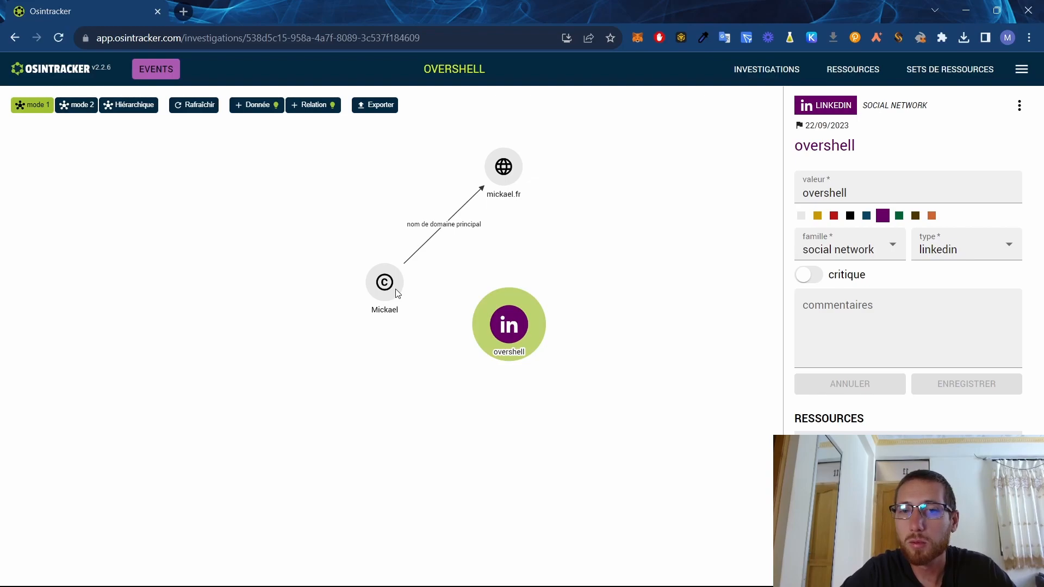
left_click(834, 216)
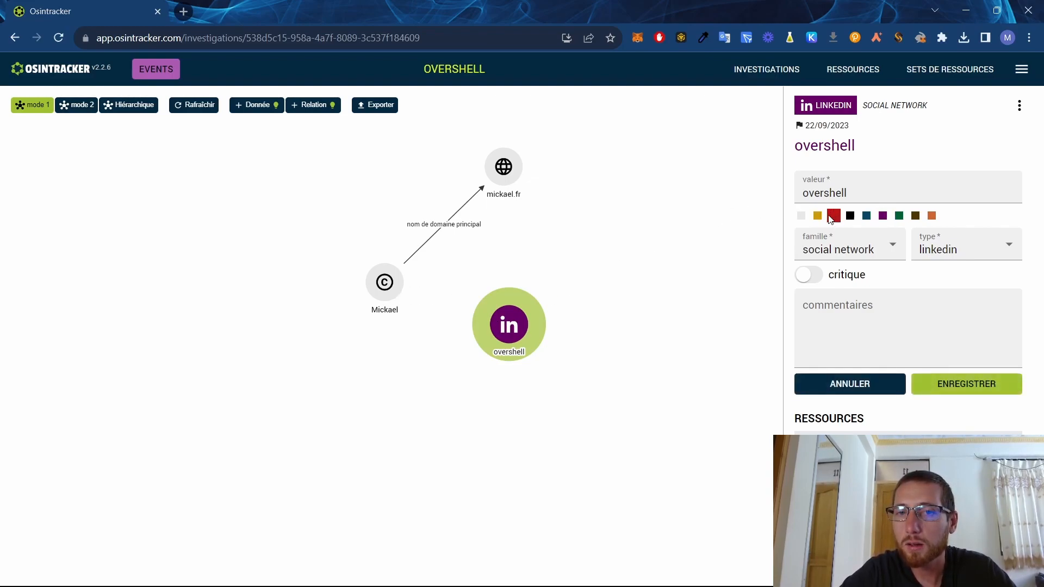
left_click(974, 385)
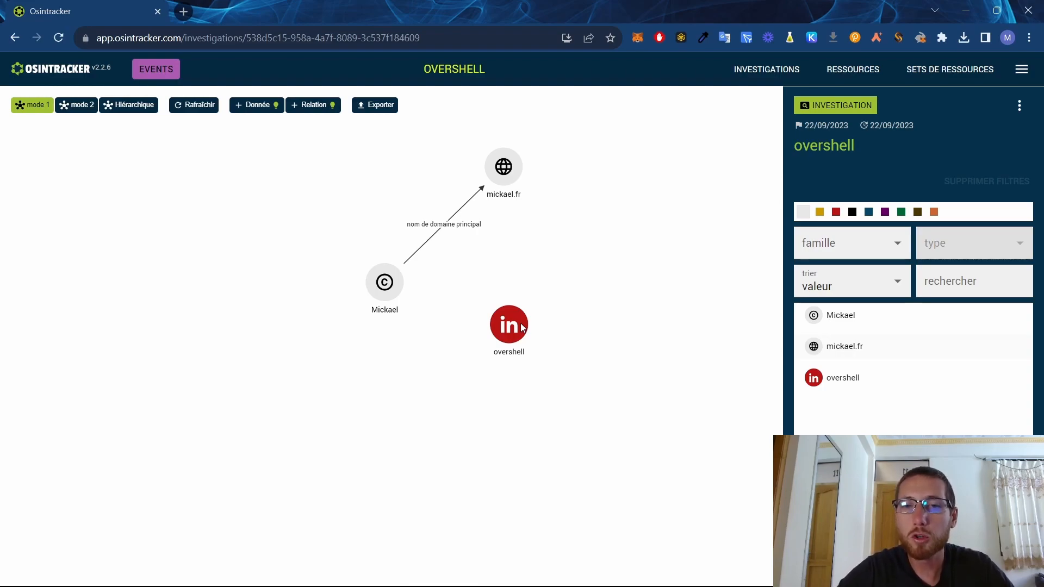
Try the graph's mode 2 and mode 1 layouts and switch it to the hierarchical layout
left_click(75, 111)
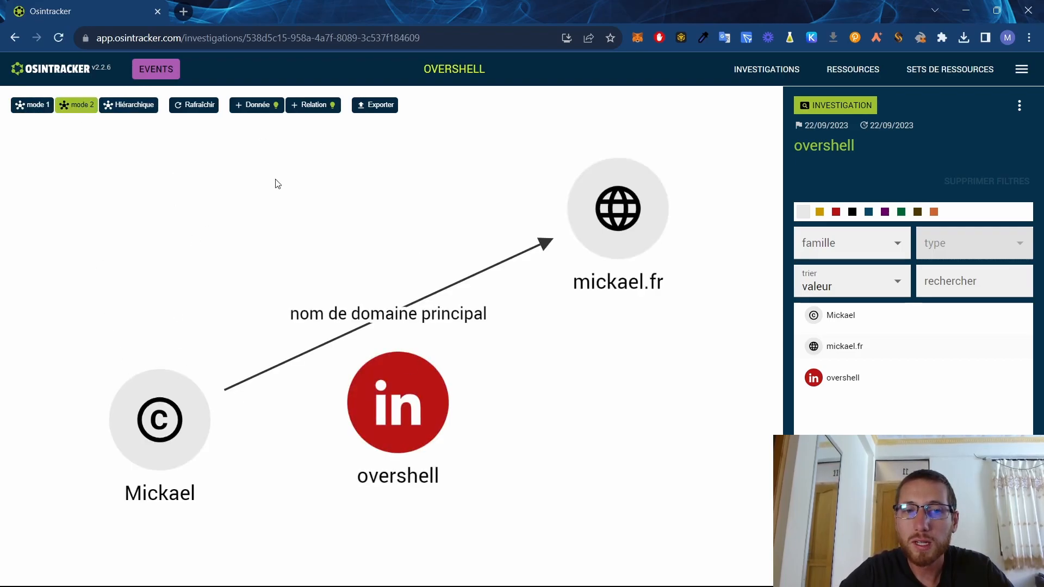
left_click(30, 116)
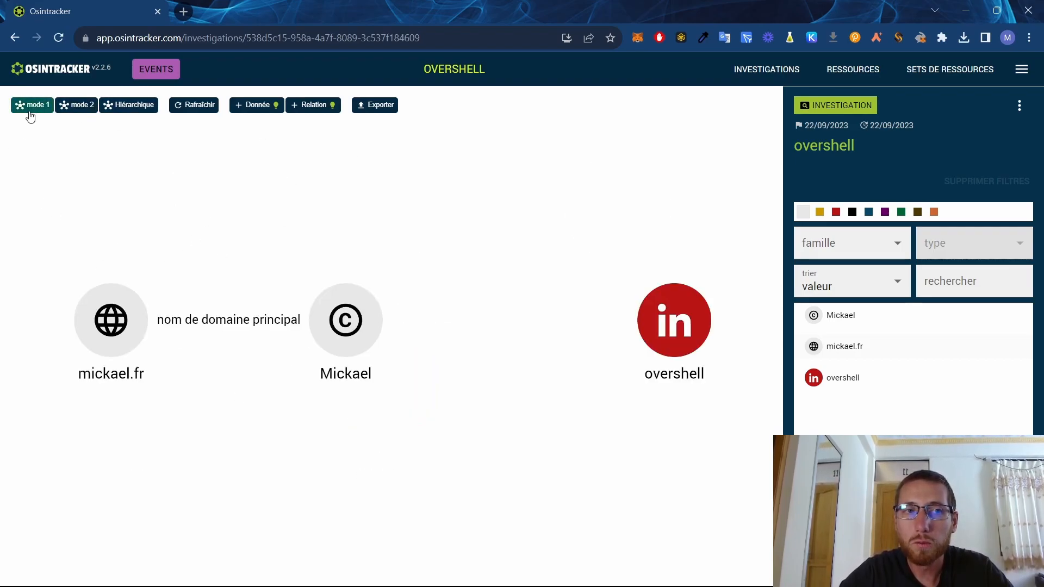
left_click(143, 112)
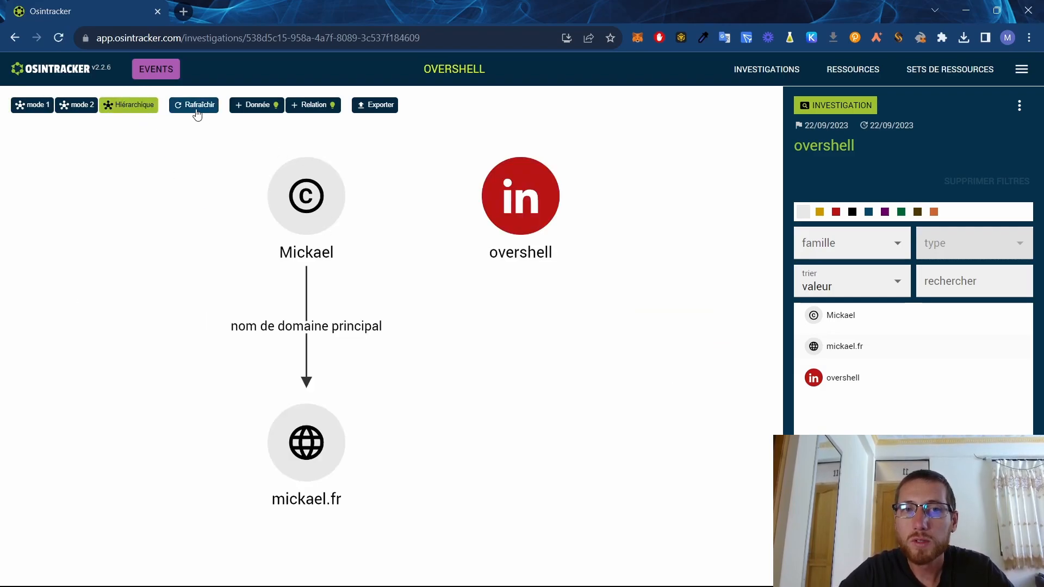
Try out the graph export options with an export size of about a quarter of the range, and close them without exporting
left_click(382, 112)
left_click(385, 279)
left_click_drag(384, 279, 423, 278)
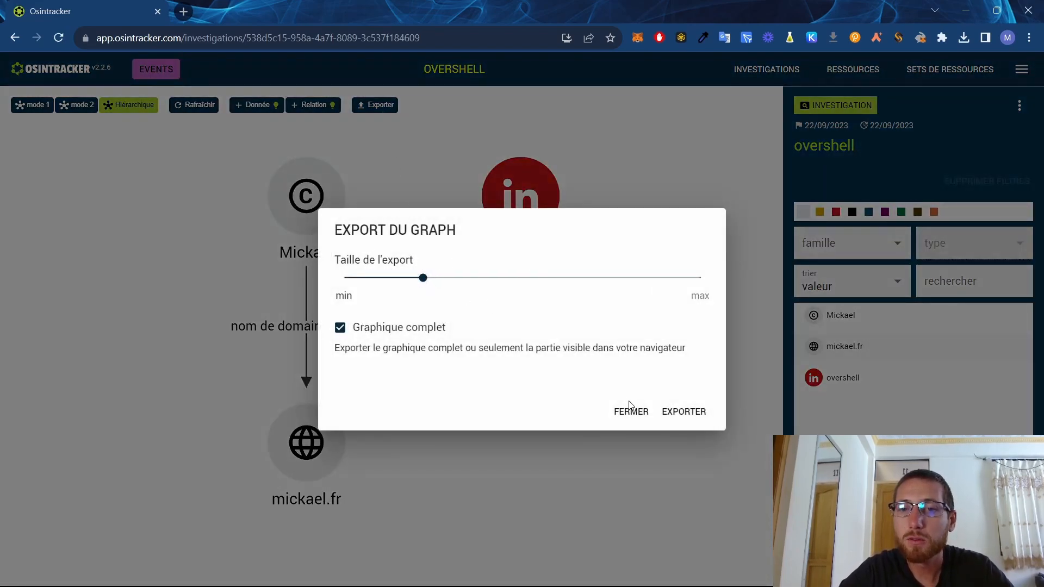
left_click(630, 409)
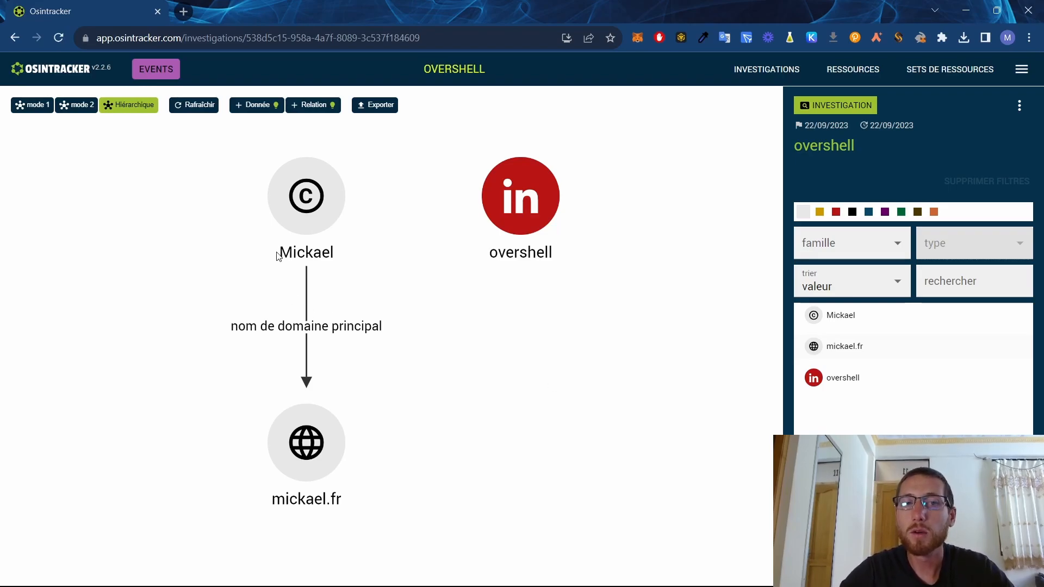
Open the details of the brand node in the hierarchical graph
left_click(340, 211)
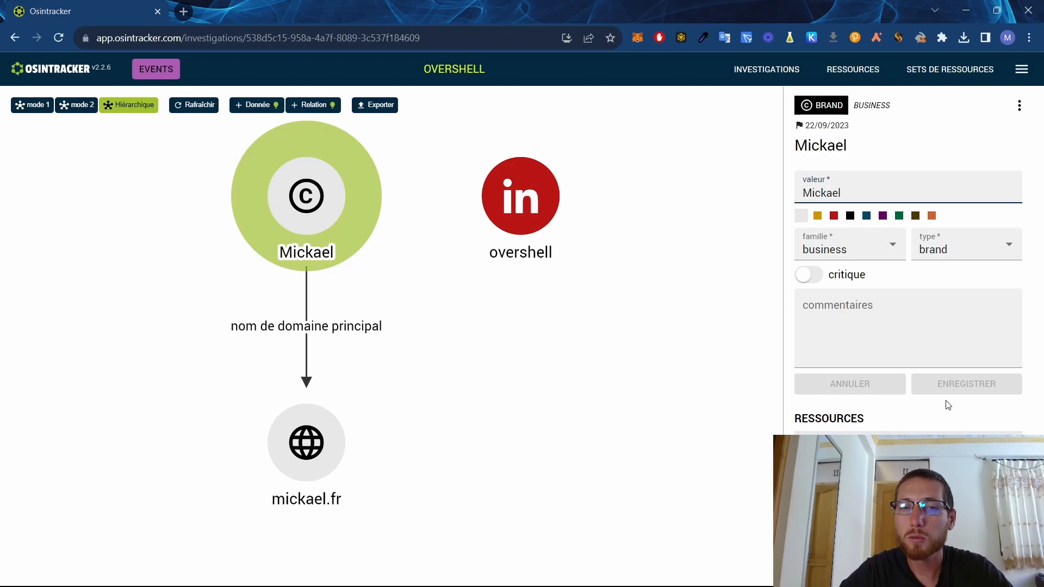
scroll(677, 381, "down", 3)
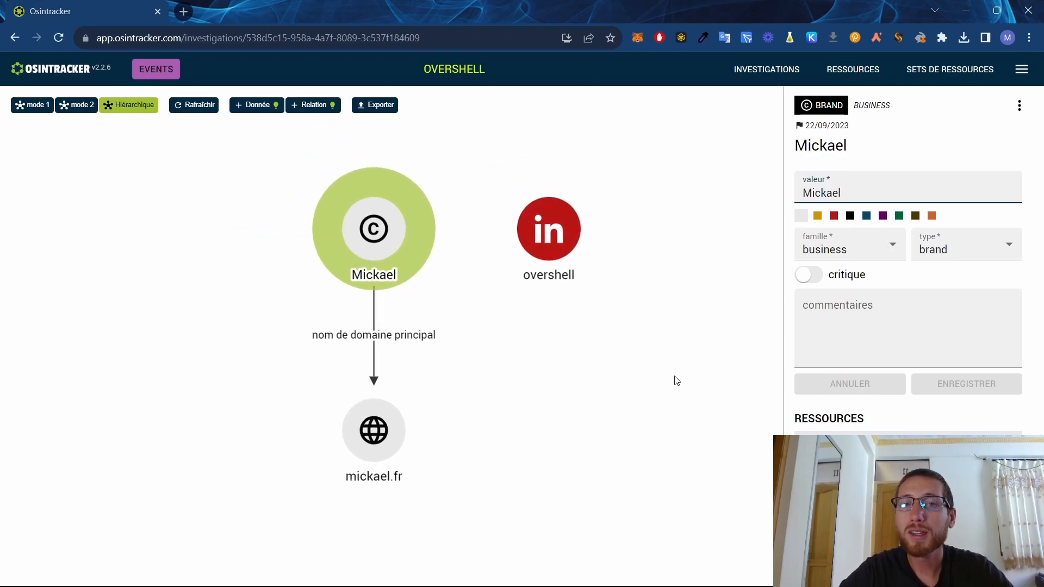